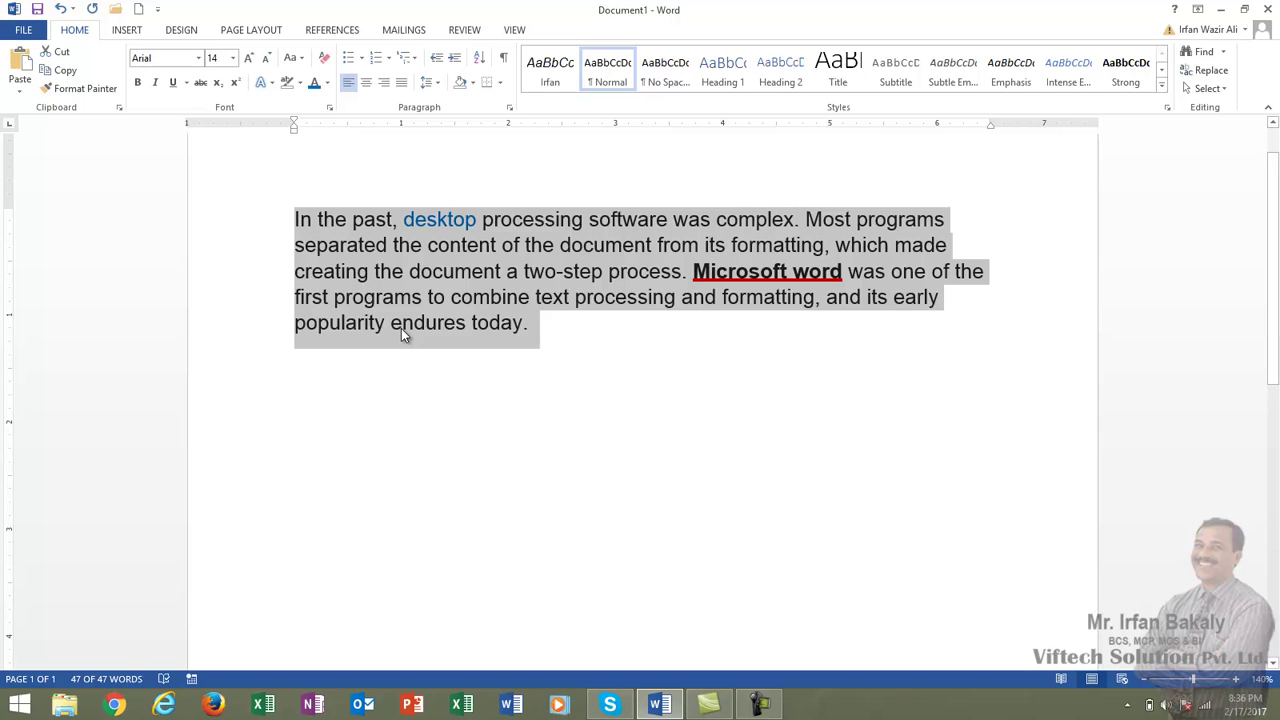
Copy the selected paragraph and paste it below the original
click(64, 72)
click(356, 428)
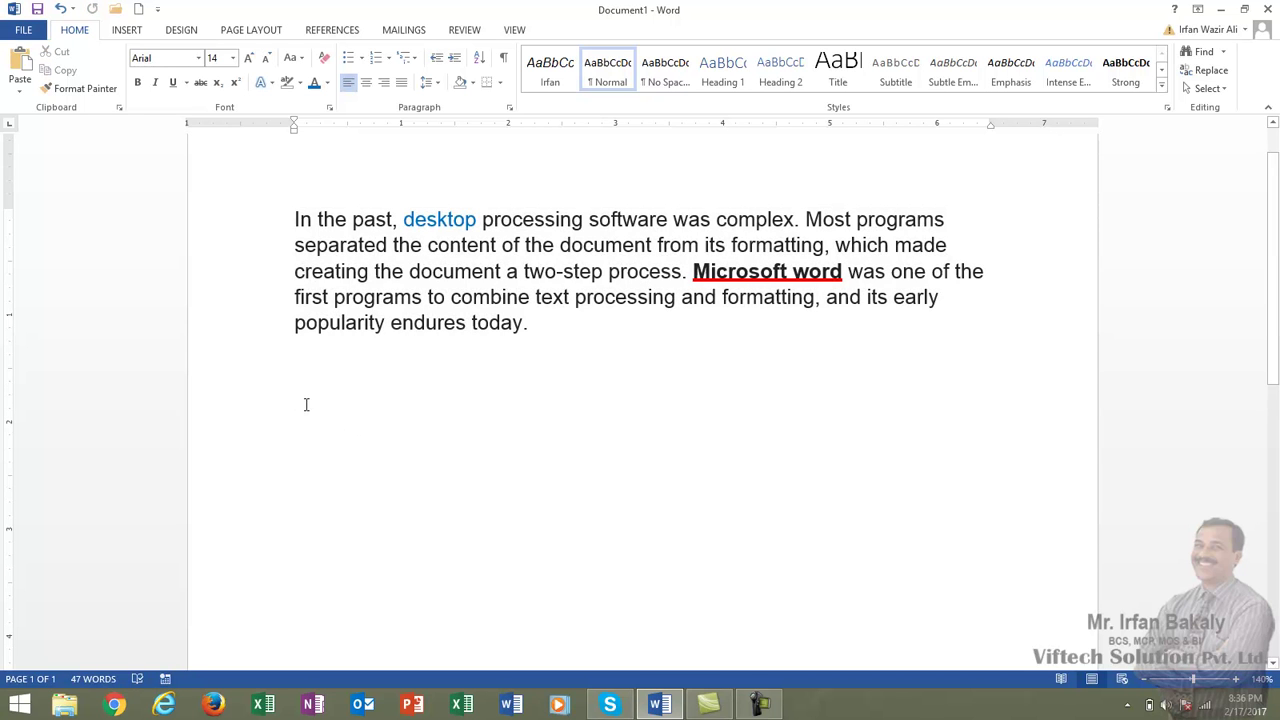
click(20, 72)
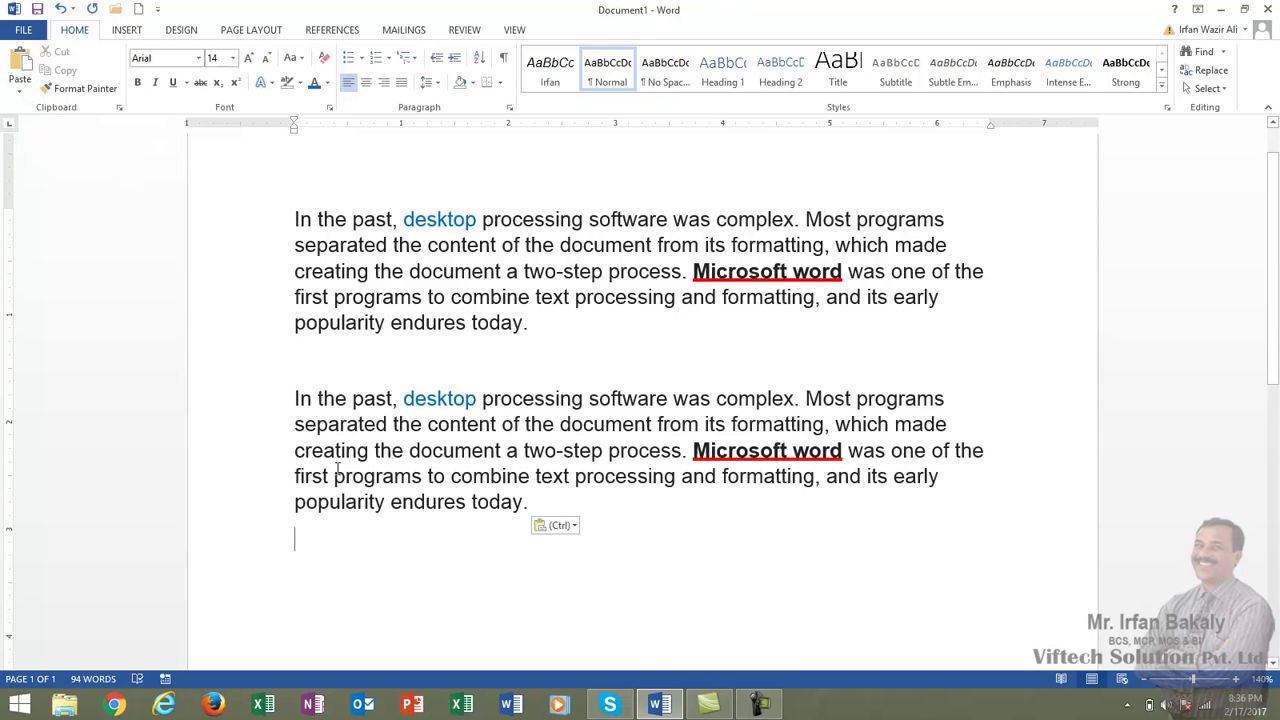
Paste another copy of the paragraph below the second one, separated by an empty line
key(Return)
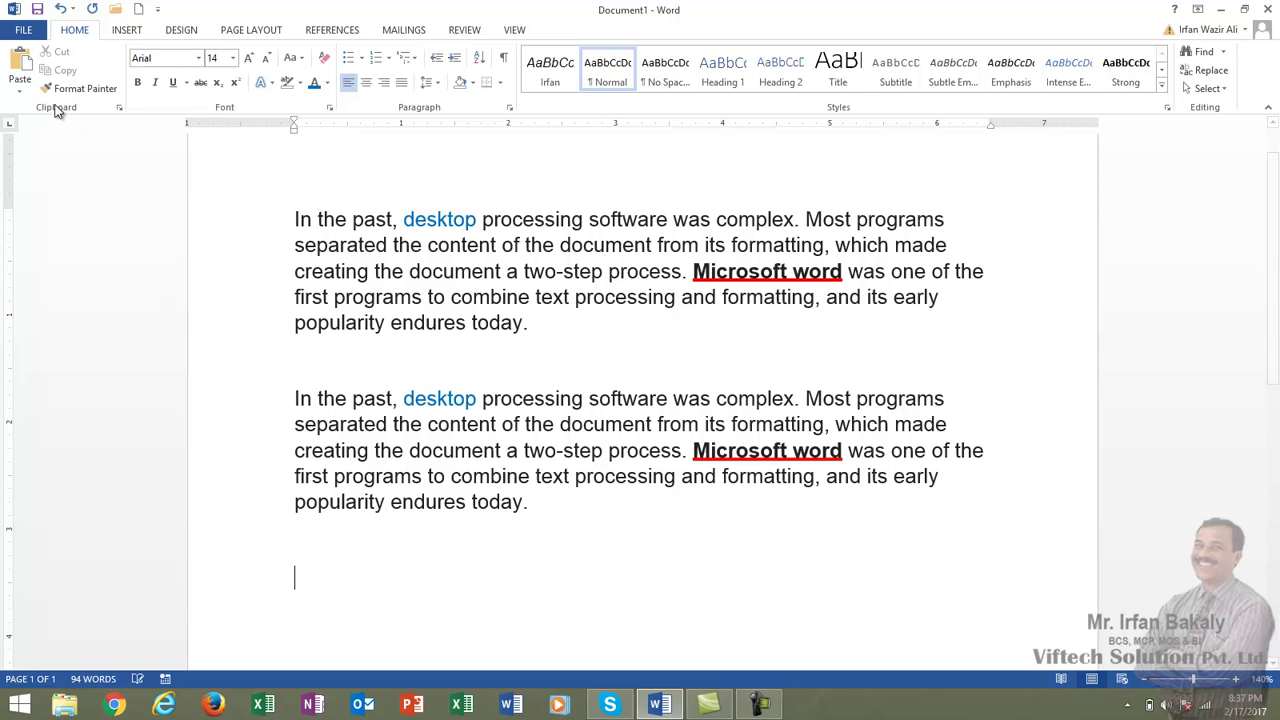
click(1147, 679)
click(1147, 679)
click(1147, 679)
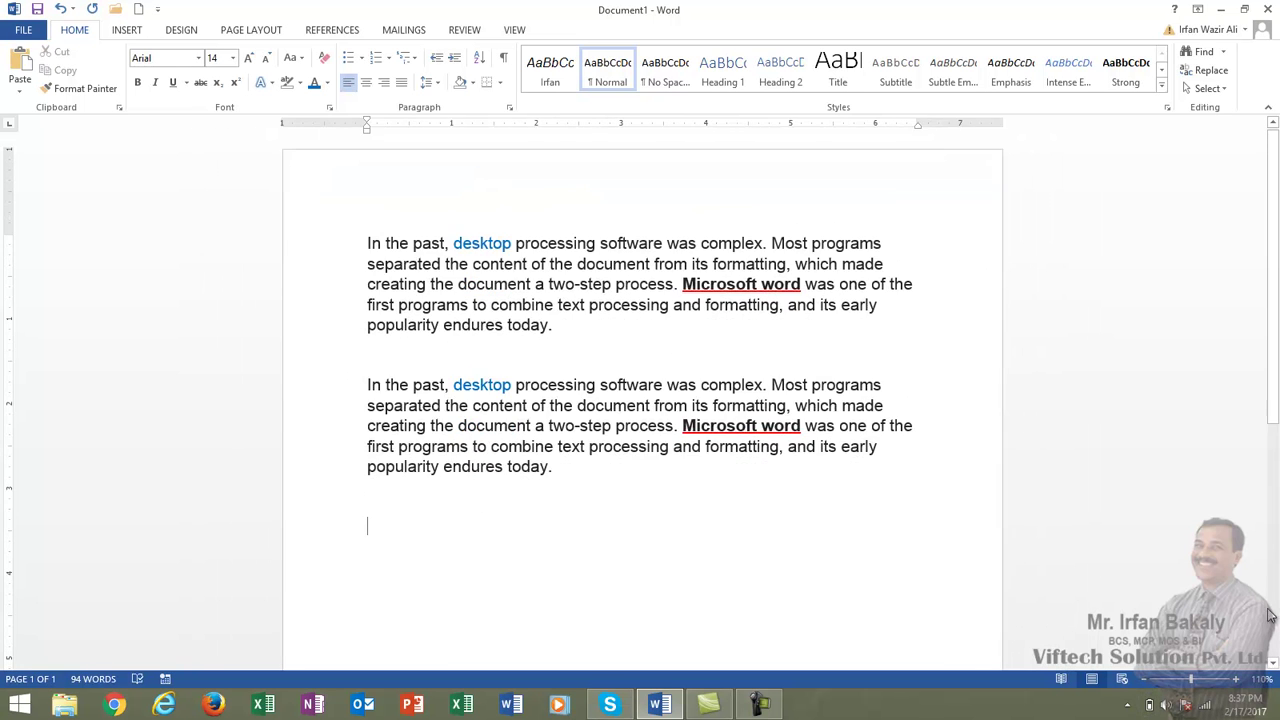
click(1273, 664)
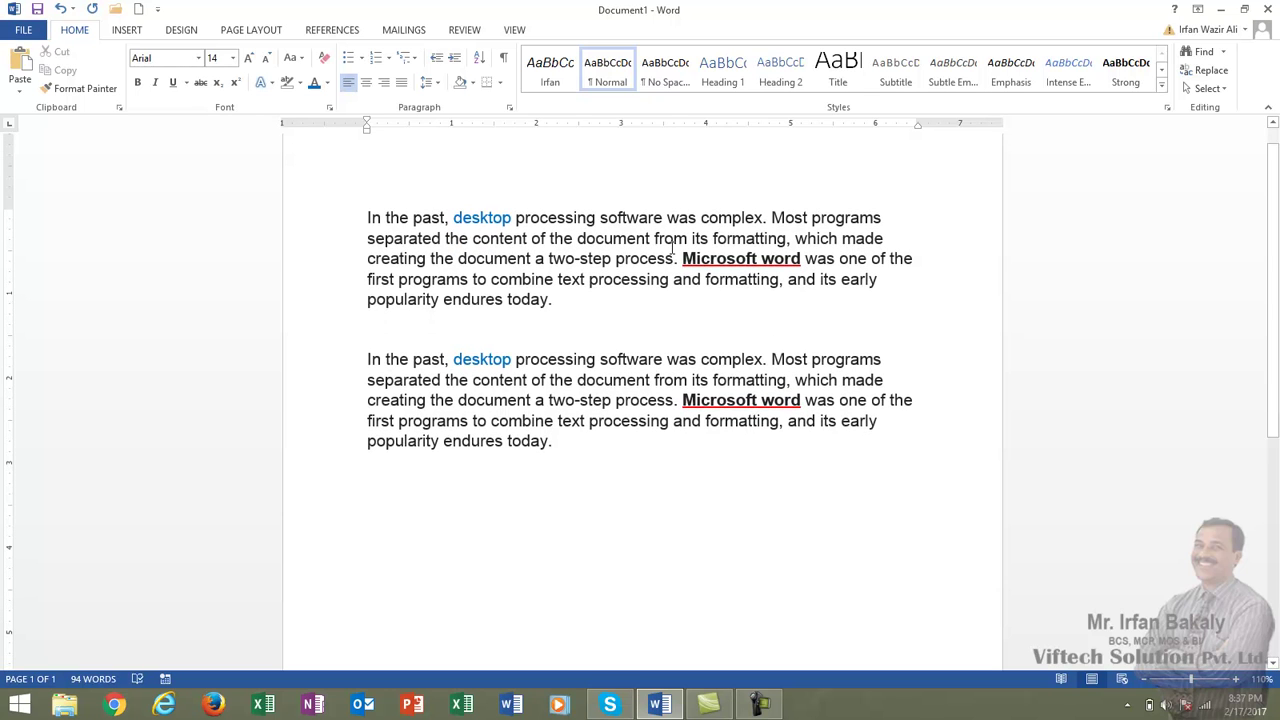
click(18, 62)
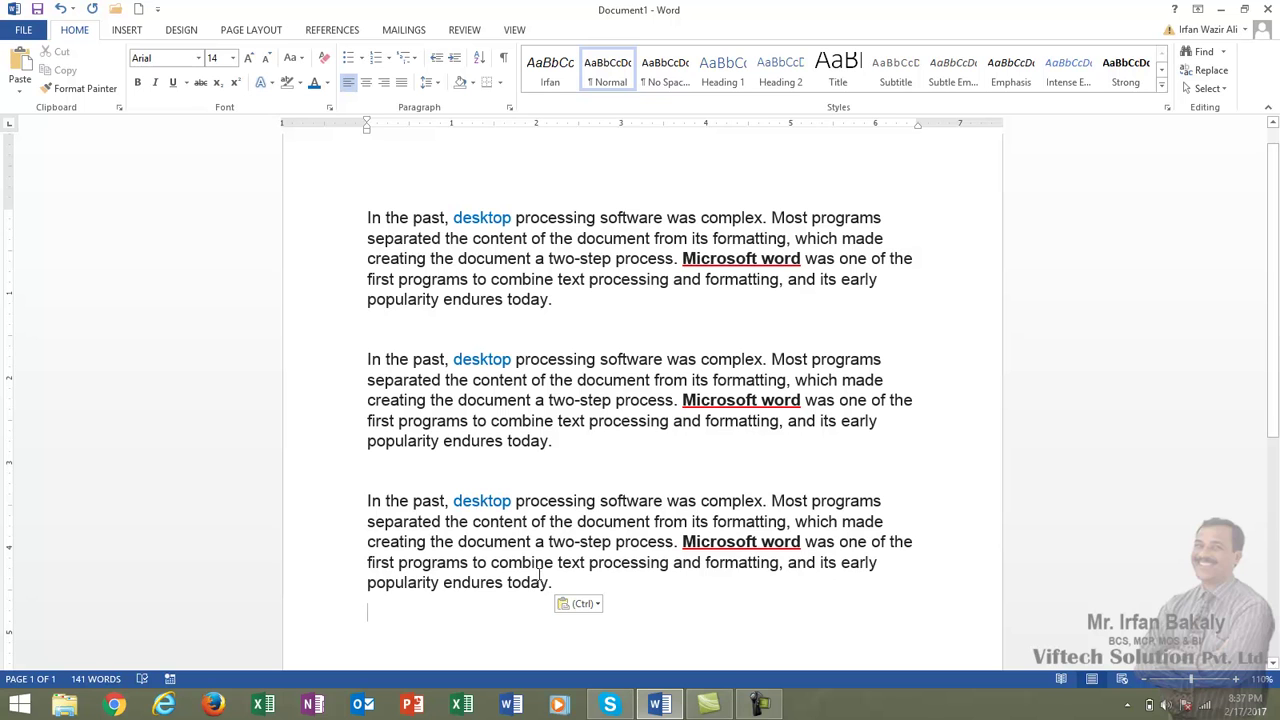
Delete both pasted copies of the paragraph, keeping only the original
drag(562, 588, 336, 349)
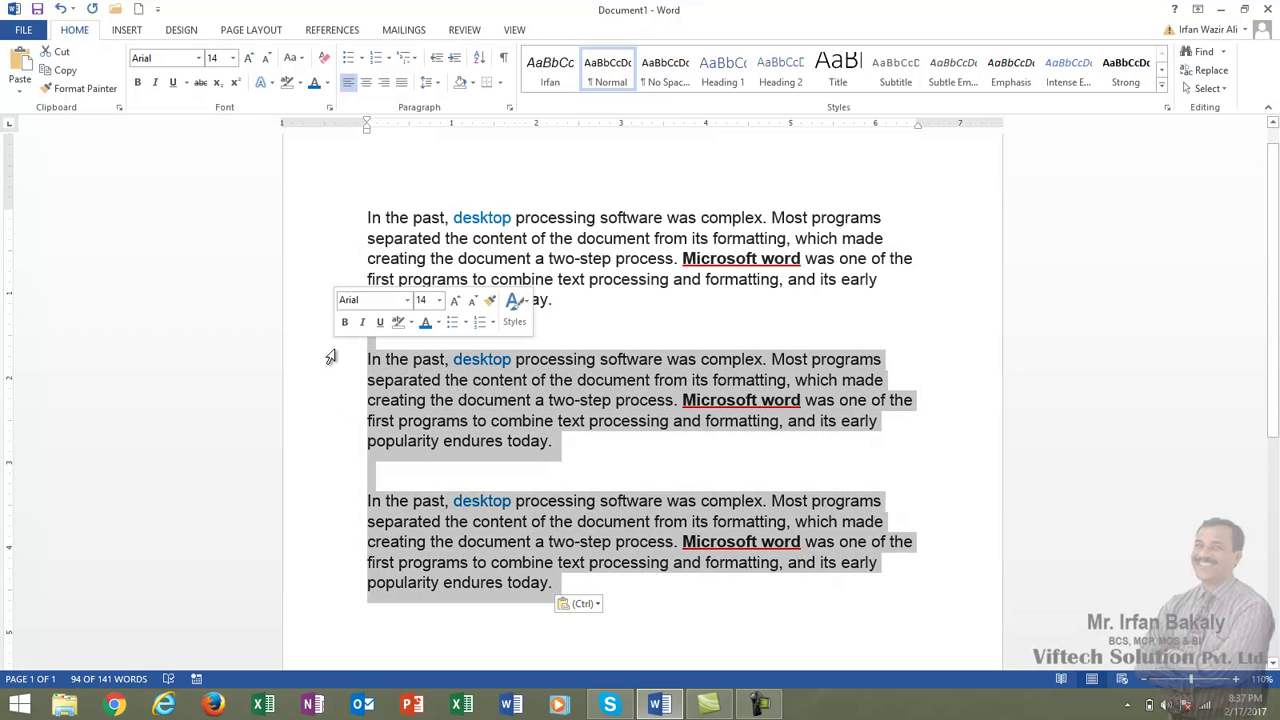
key(Delete)
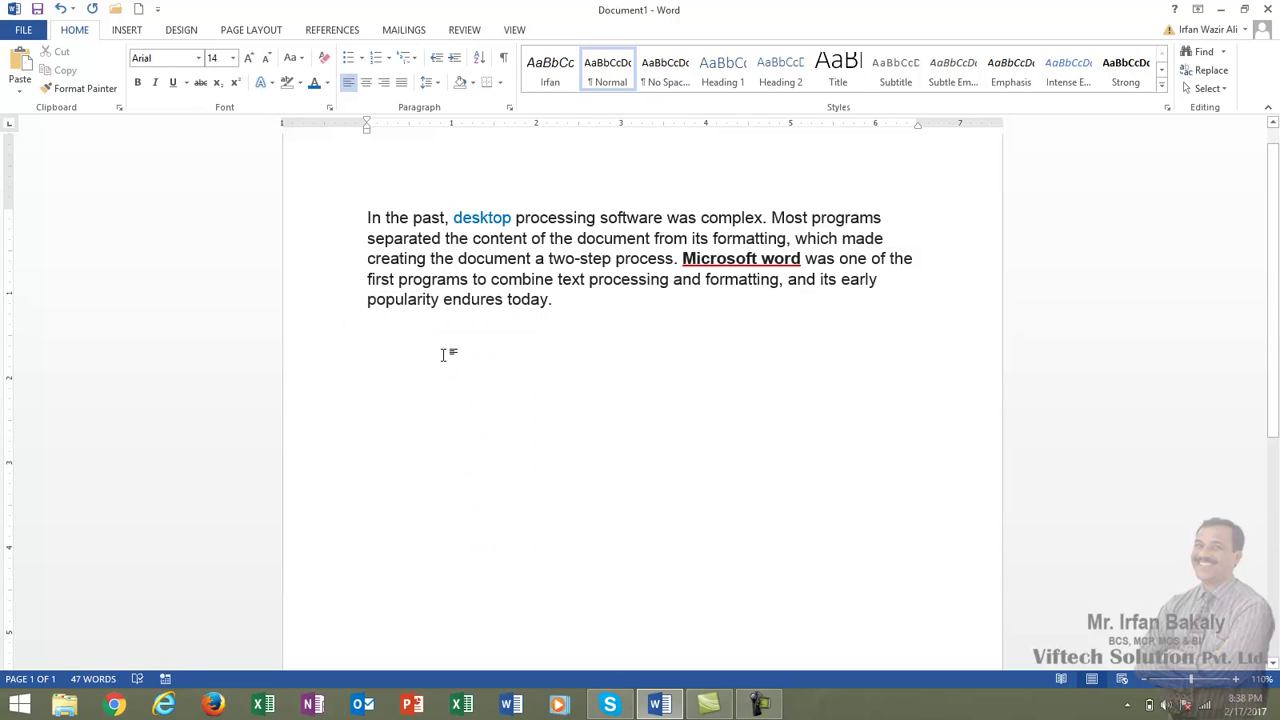
Cut the word "desktop" from the paragraph's first line and paste it on its own line below the paragraph
double_click(483, 218)
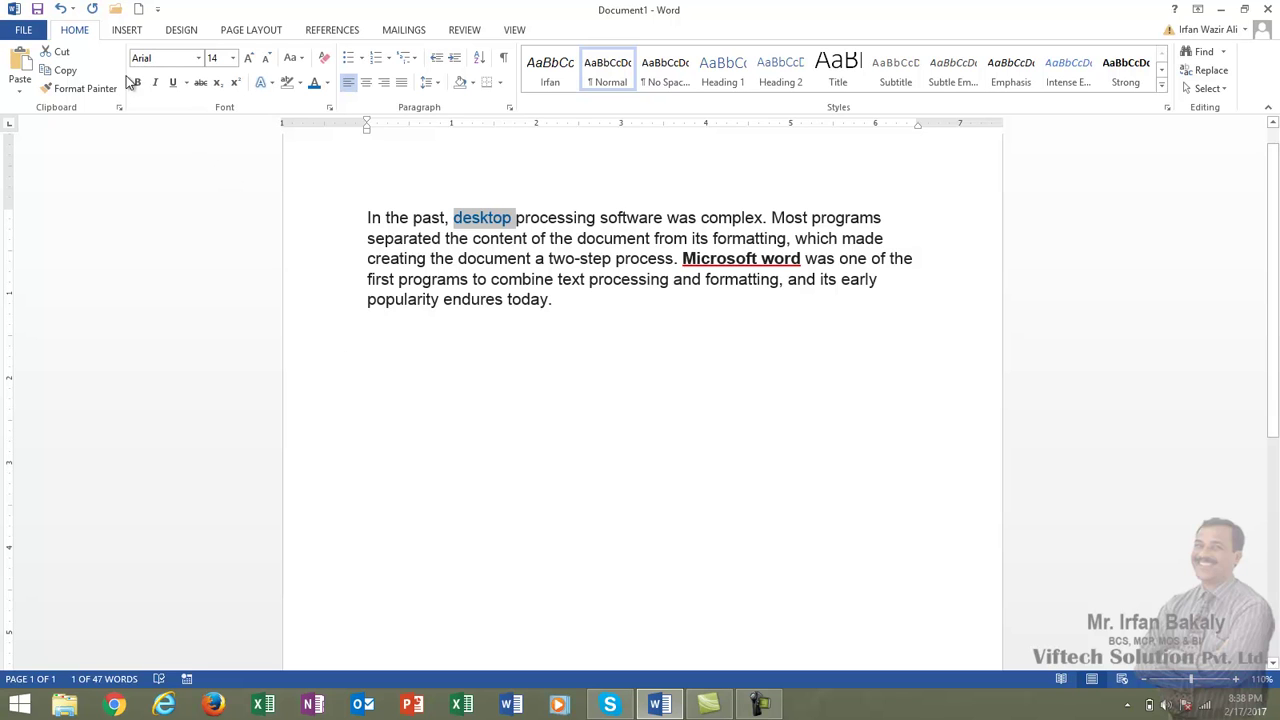
click(62, 52)
click(383, 381)
key(Return)
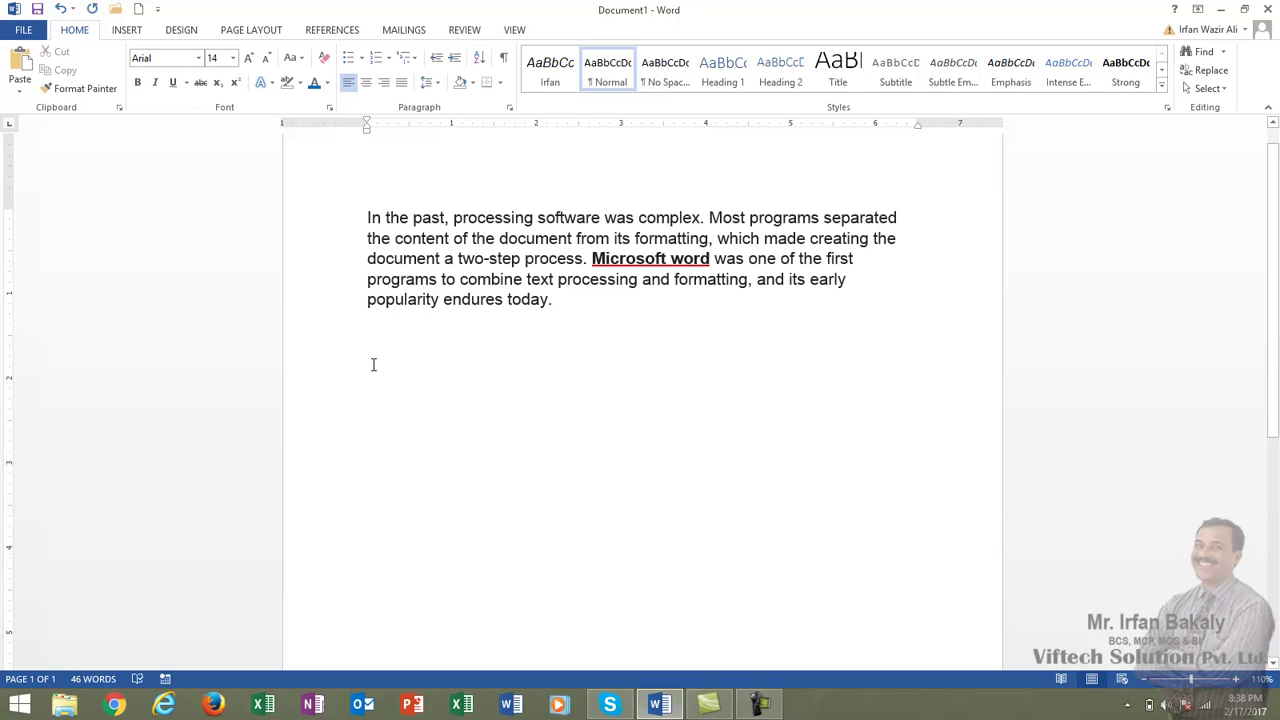
click(24, 66)
key(Return)
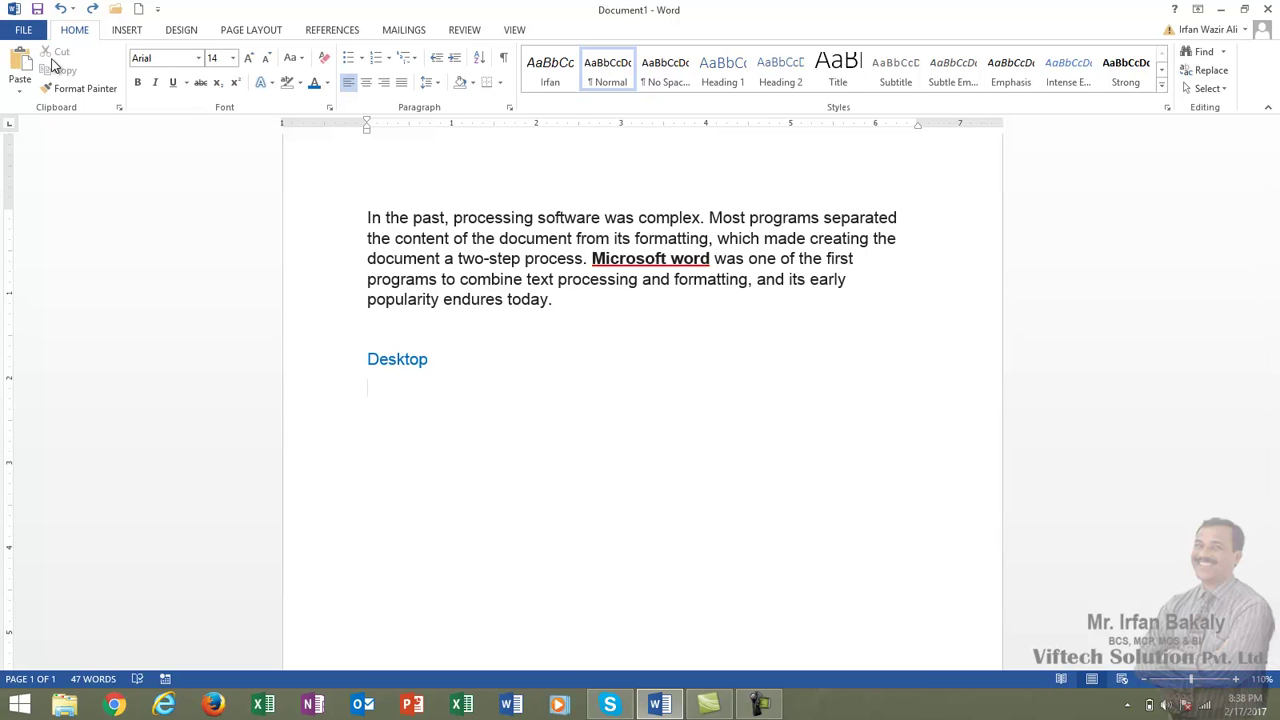
Paste the cut word four more times, each on its own line, under the first "Desktop"
click(17, 72)
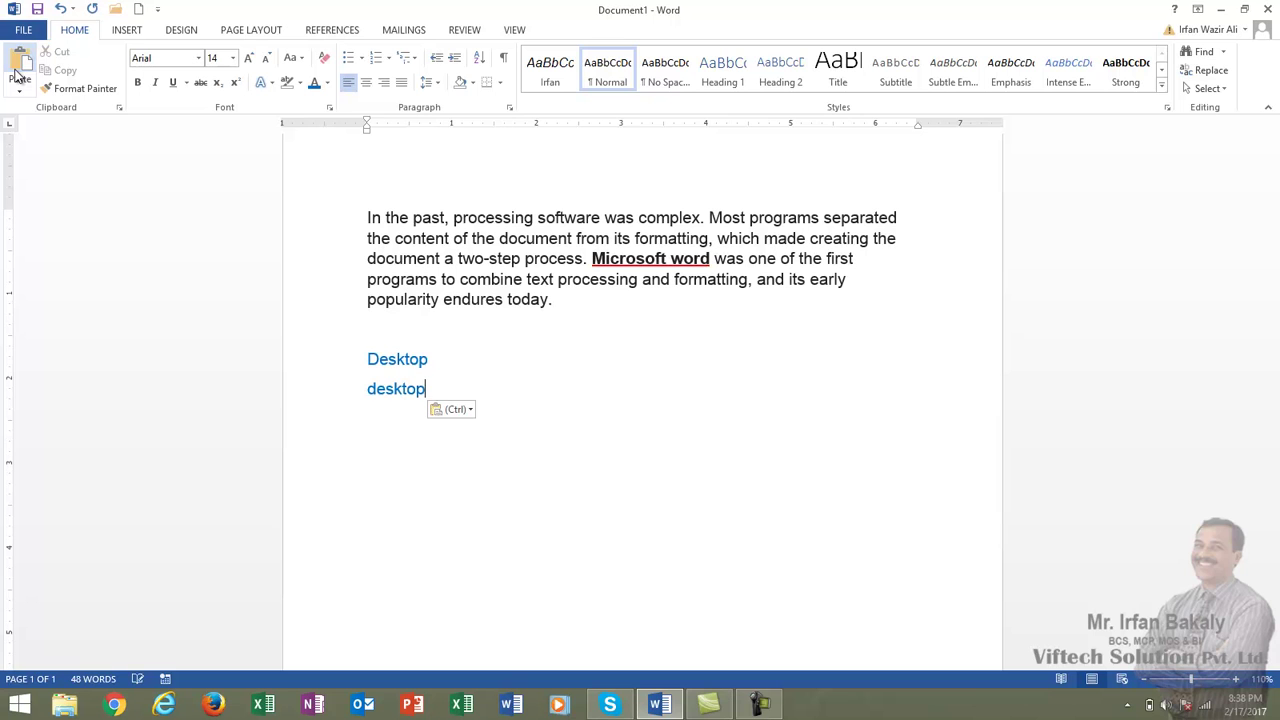
key(Return)
click(16, 76)
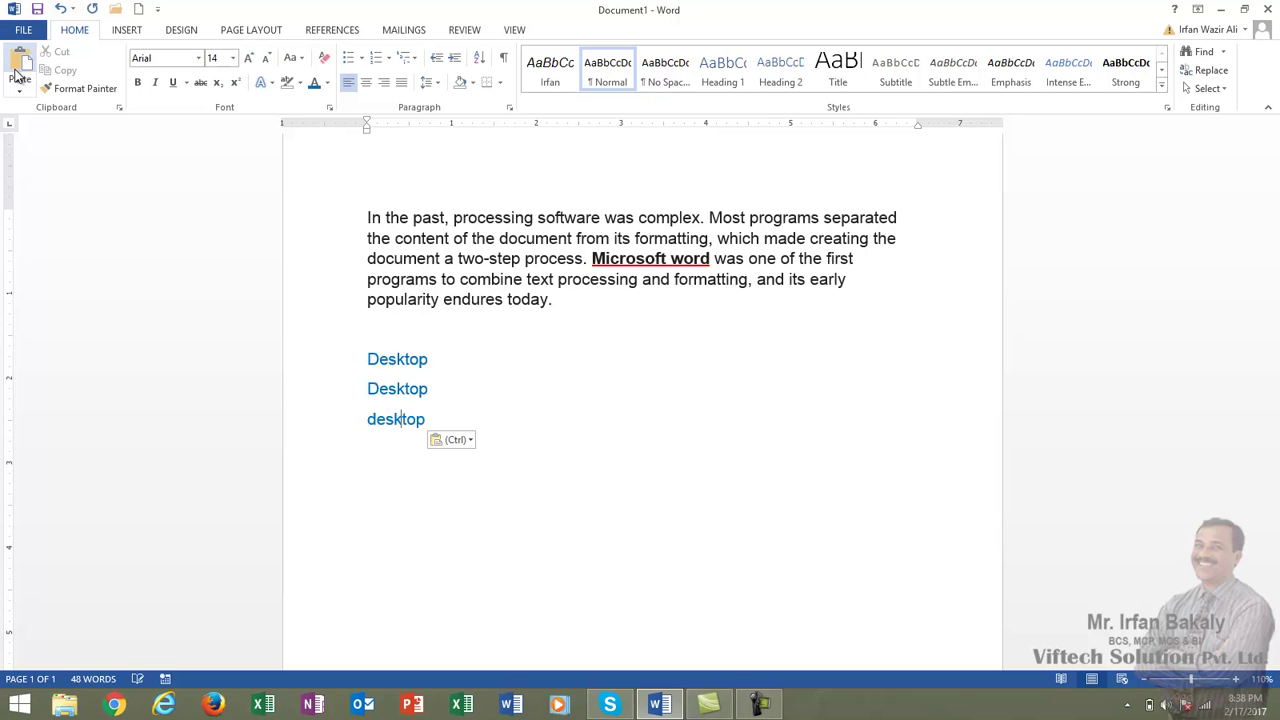
key(Return)
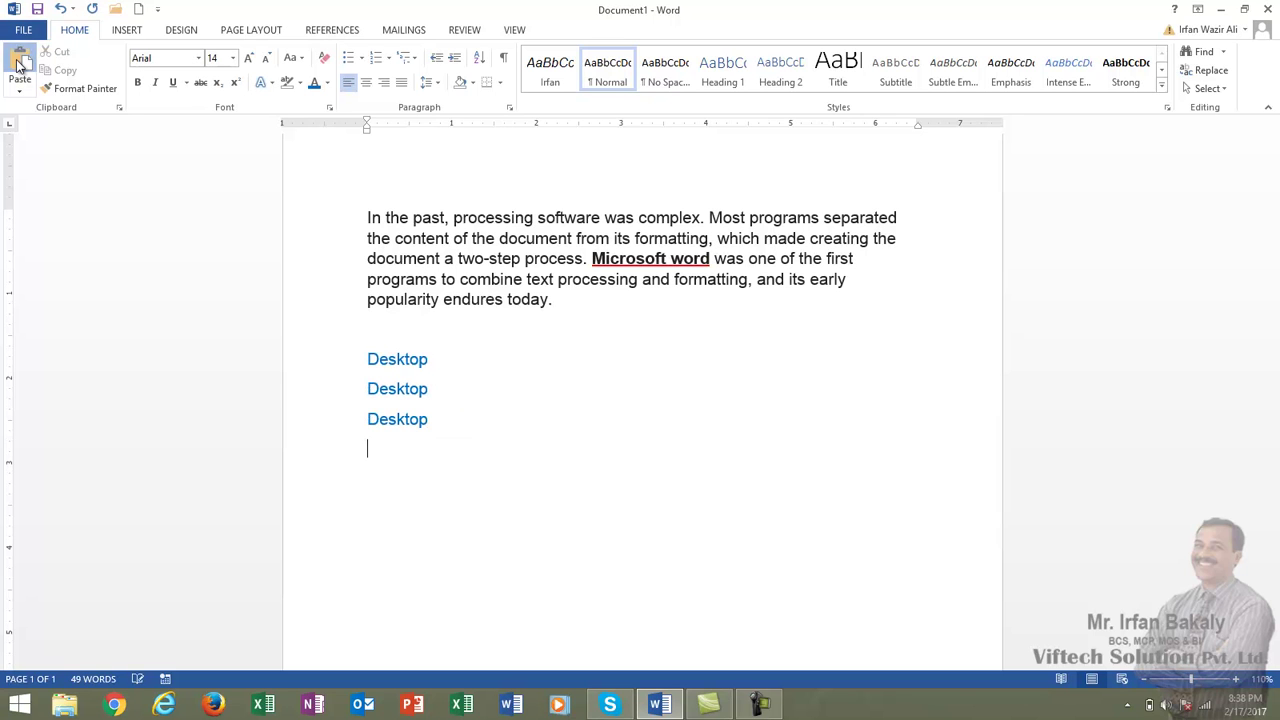
click(18, 64)
key(Return)
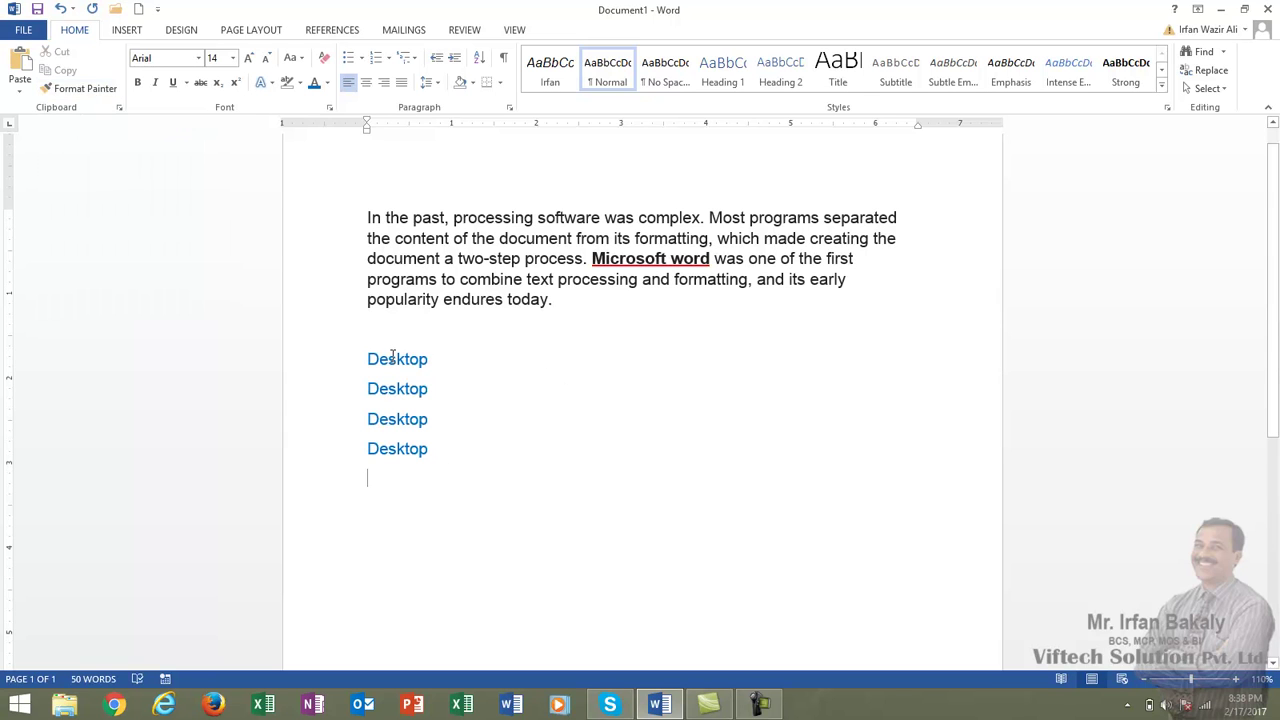
click(32, 66)
key(Return)
Format the first "Desktop" line with the pale gold outlined text effect, font size 20 and an underline
double_click(395, 358)
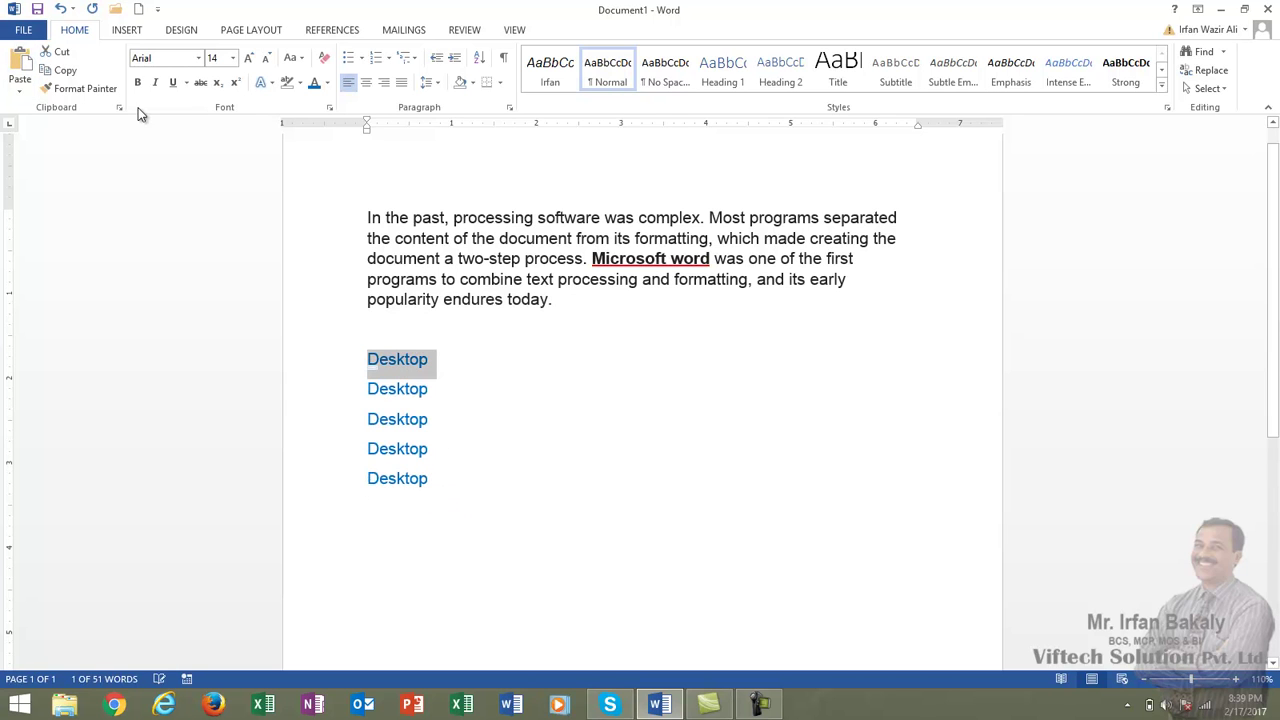
click(264, 86)
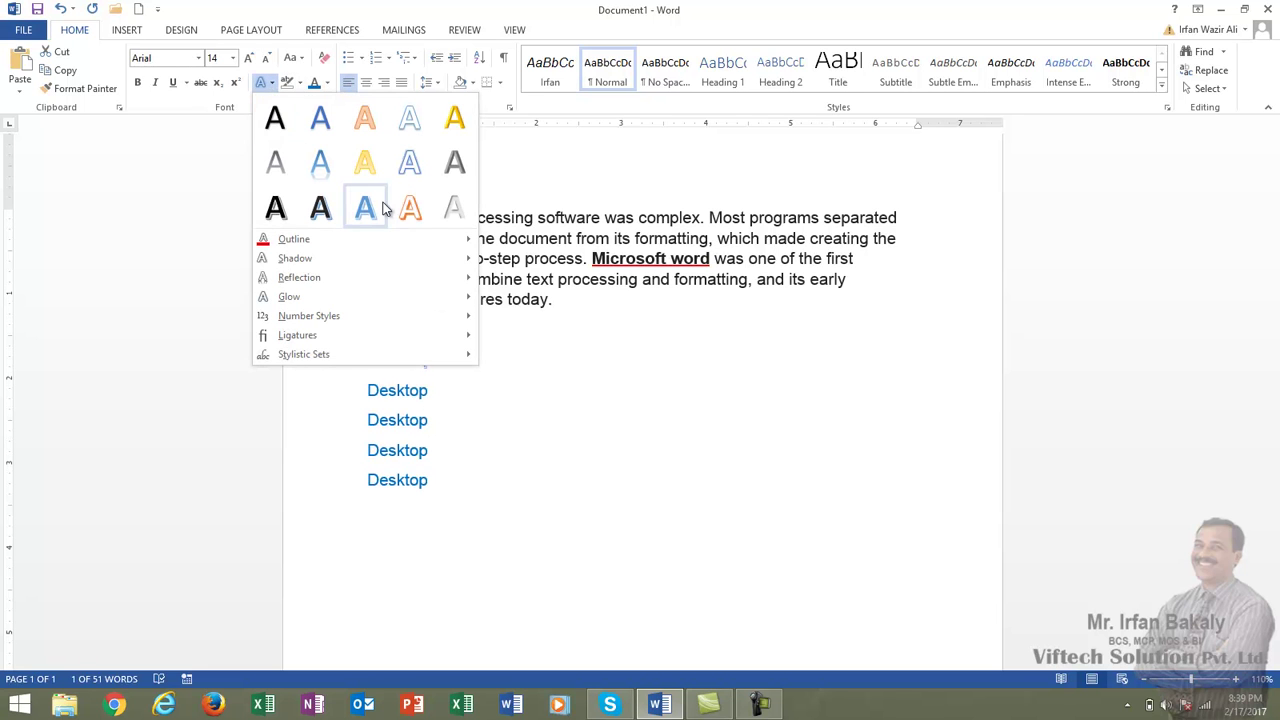
click(366, 163)
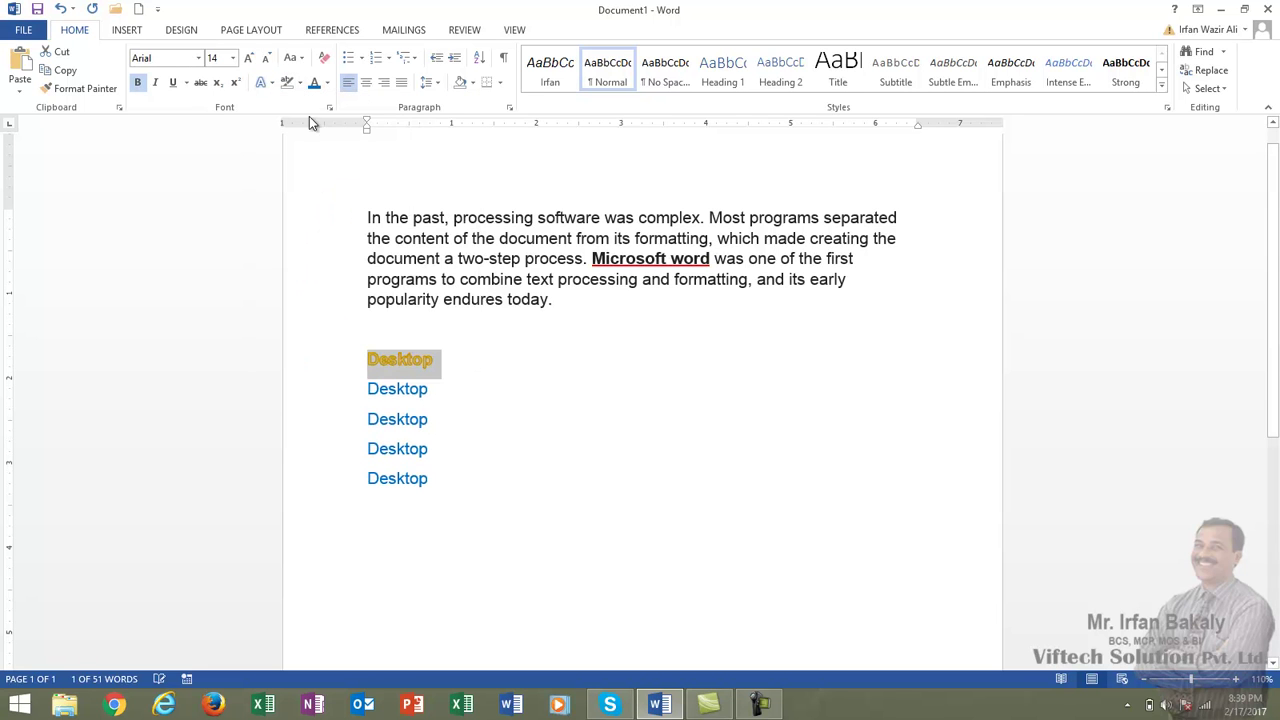
click(249, 58)
click(249, 58)
click(249, 58)
click(172, 82)
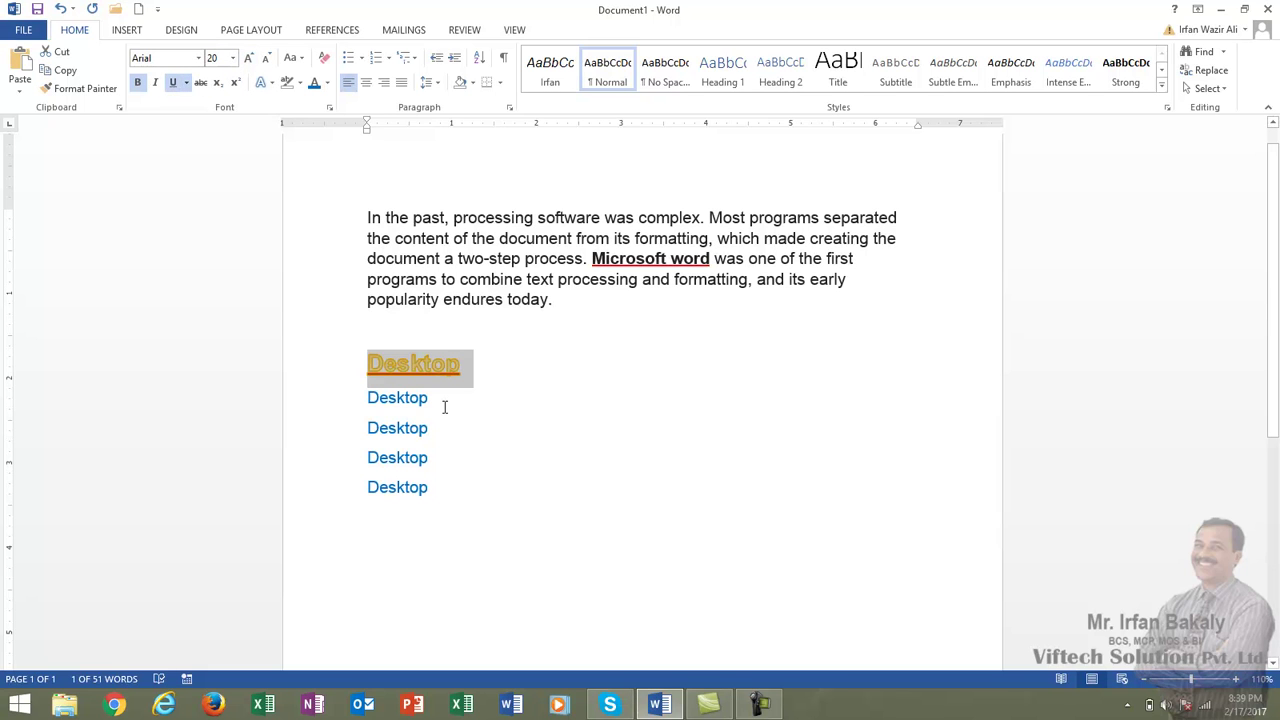
click(437, 402)
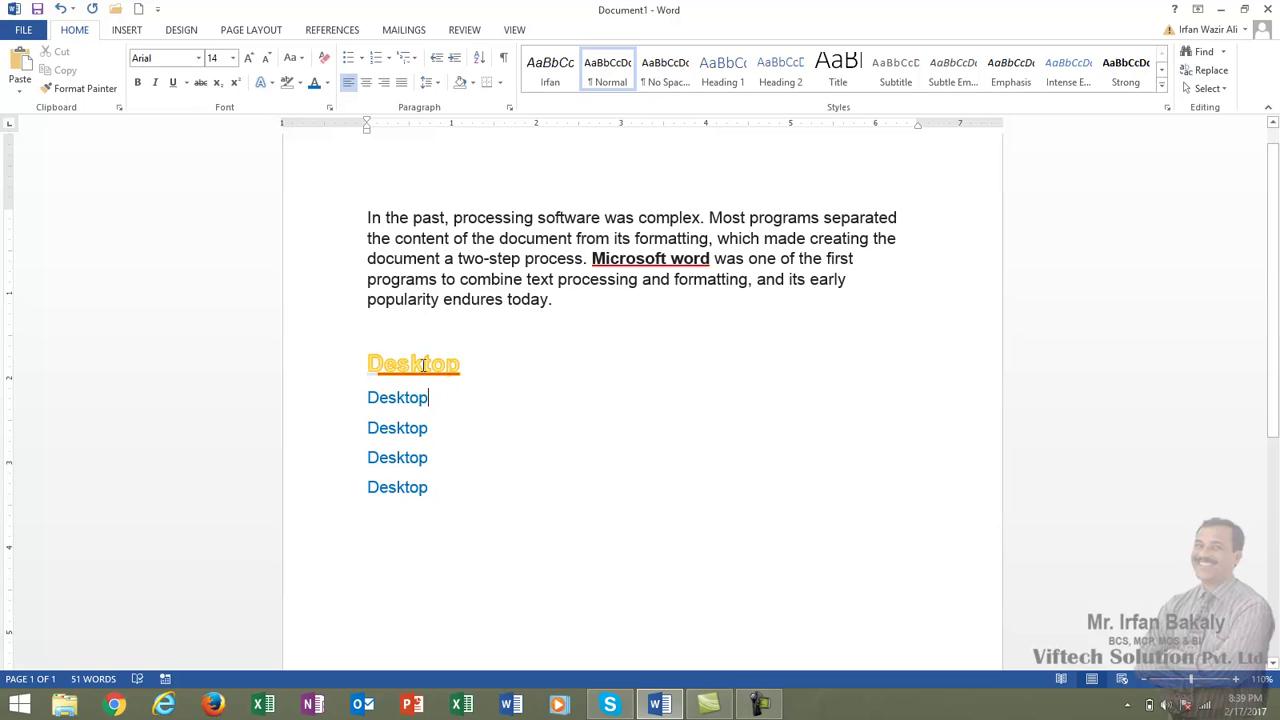
Copy the formatting of the gold "Desktop" line onto the word "processing" in the paragraph with Format Painter
double_click(422, 365)
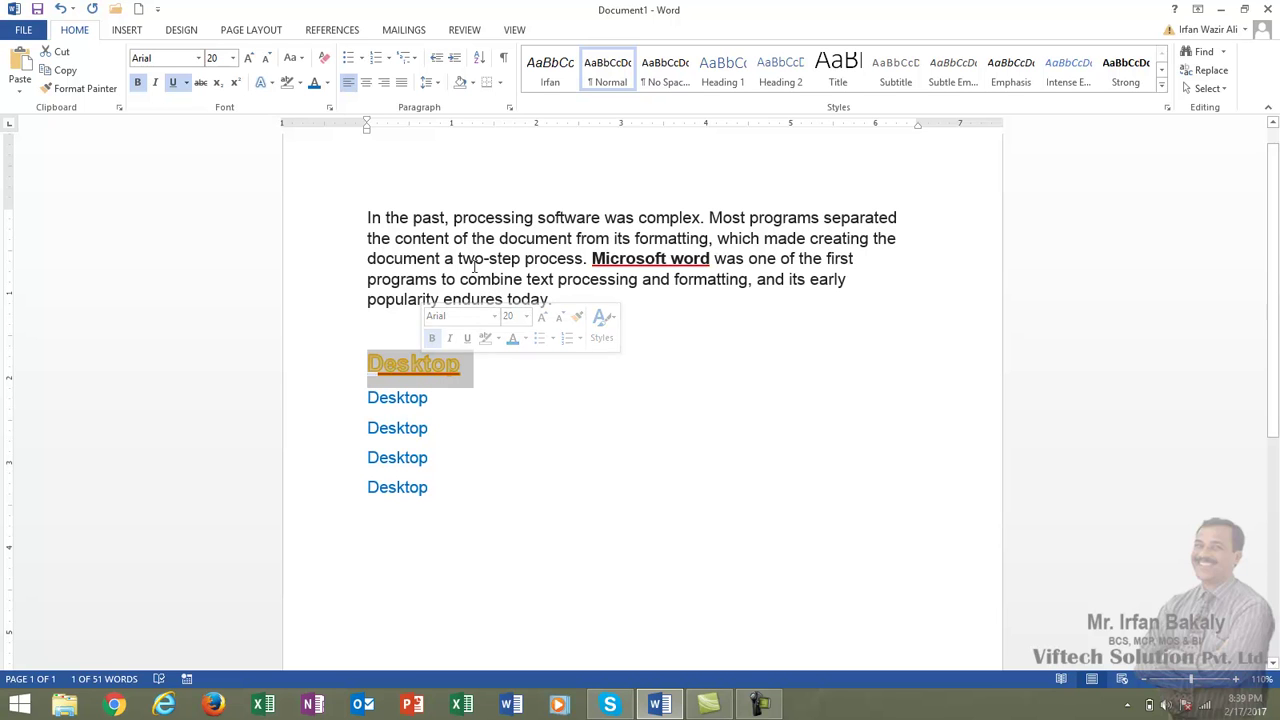
click(487, 217)
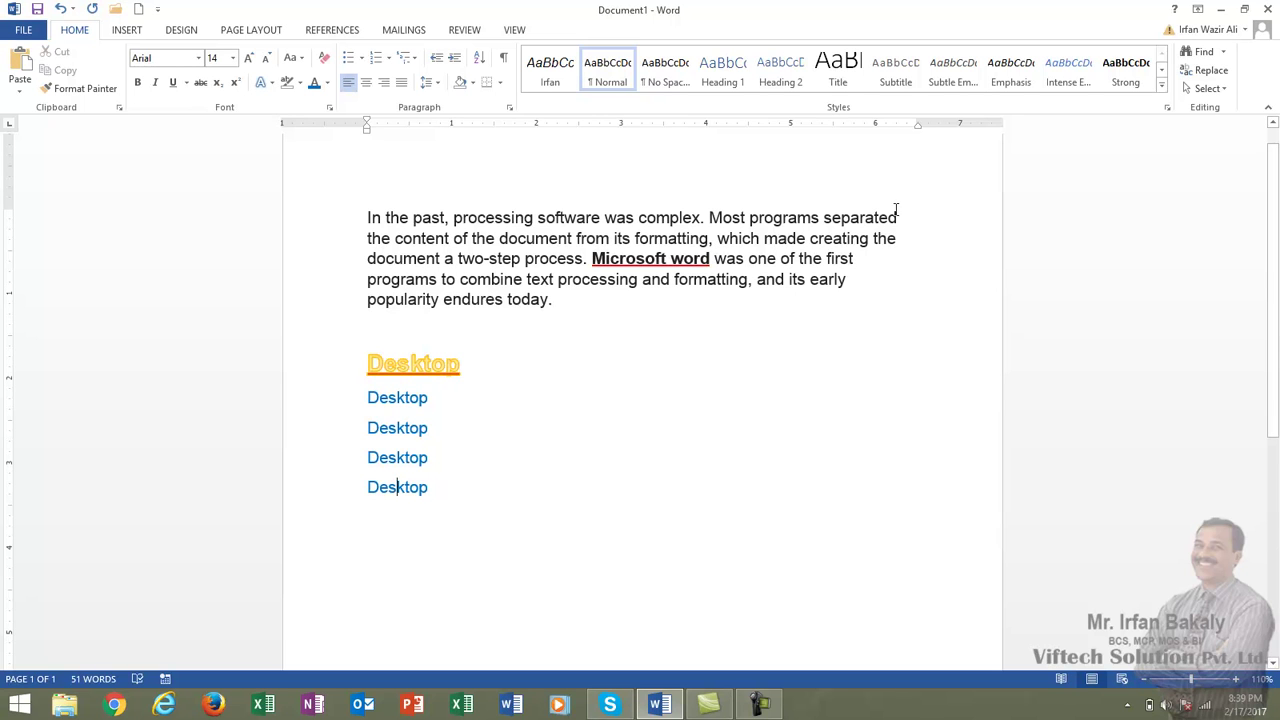
click(842, 240)
double_click(427, 365)
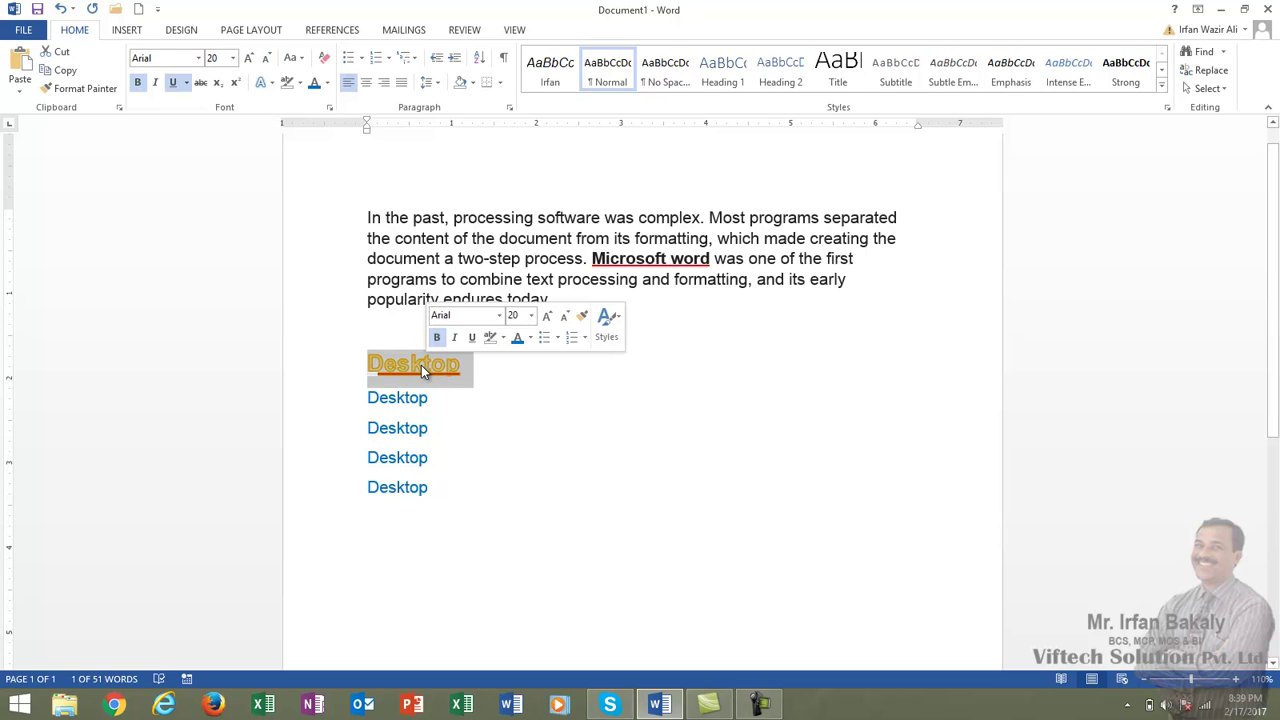
click(79, 95)
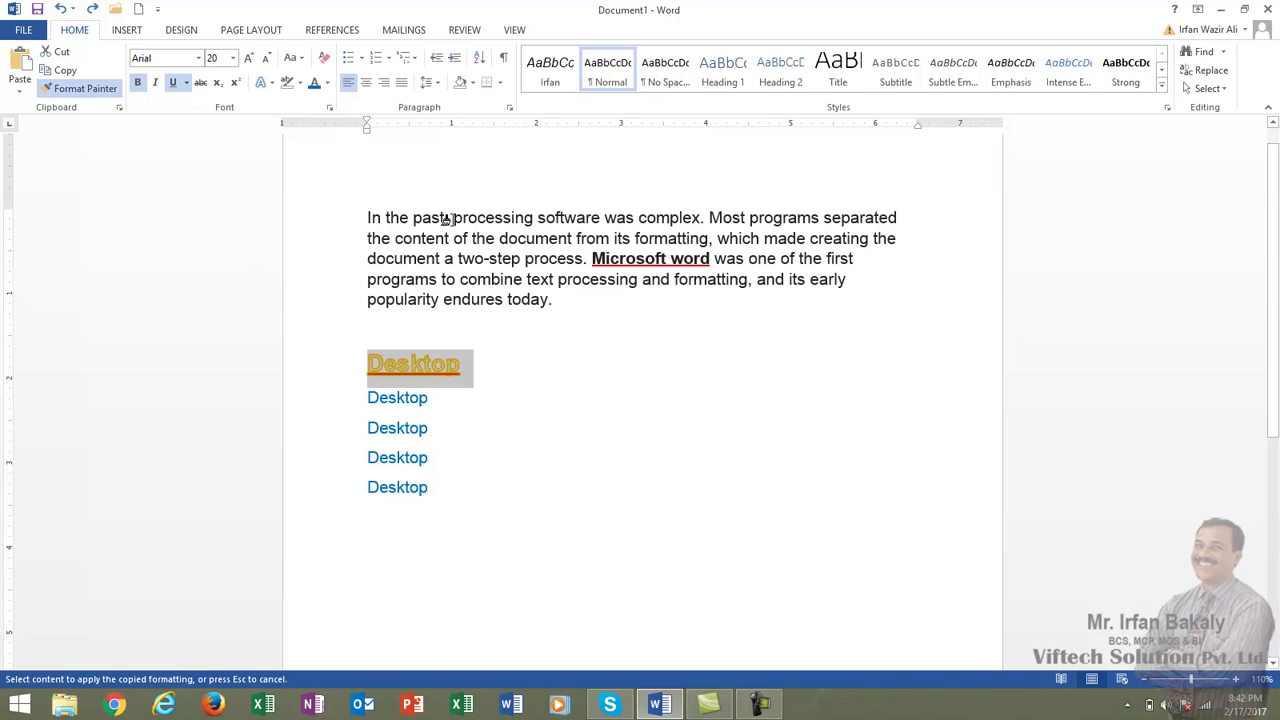
drag(450, 218, 534, 220)
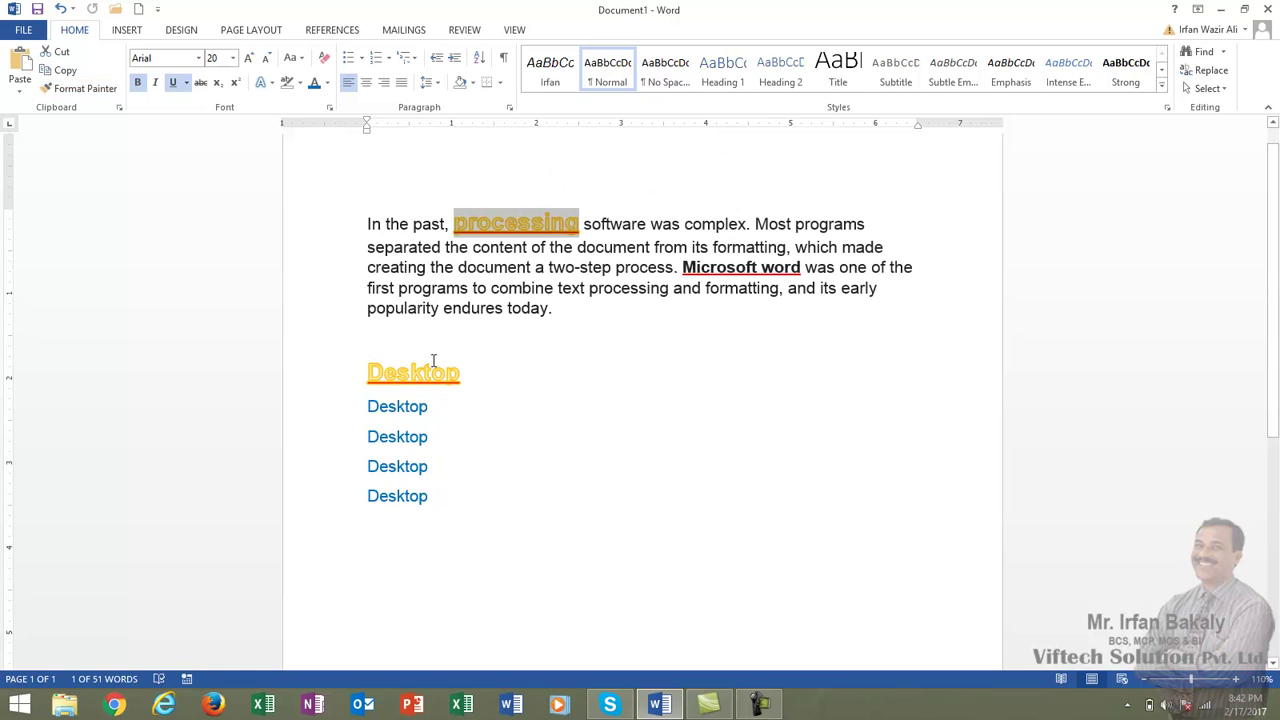
Copy the formatting of "processing" onto the word "creating" in the paragraph with Format Painter
click(517, 230)
double_click(517, 230)
click(80, 88)
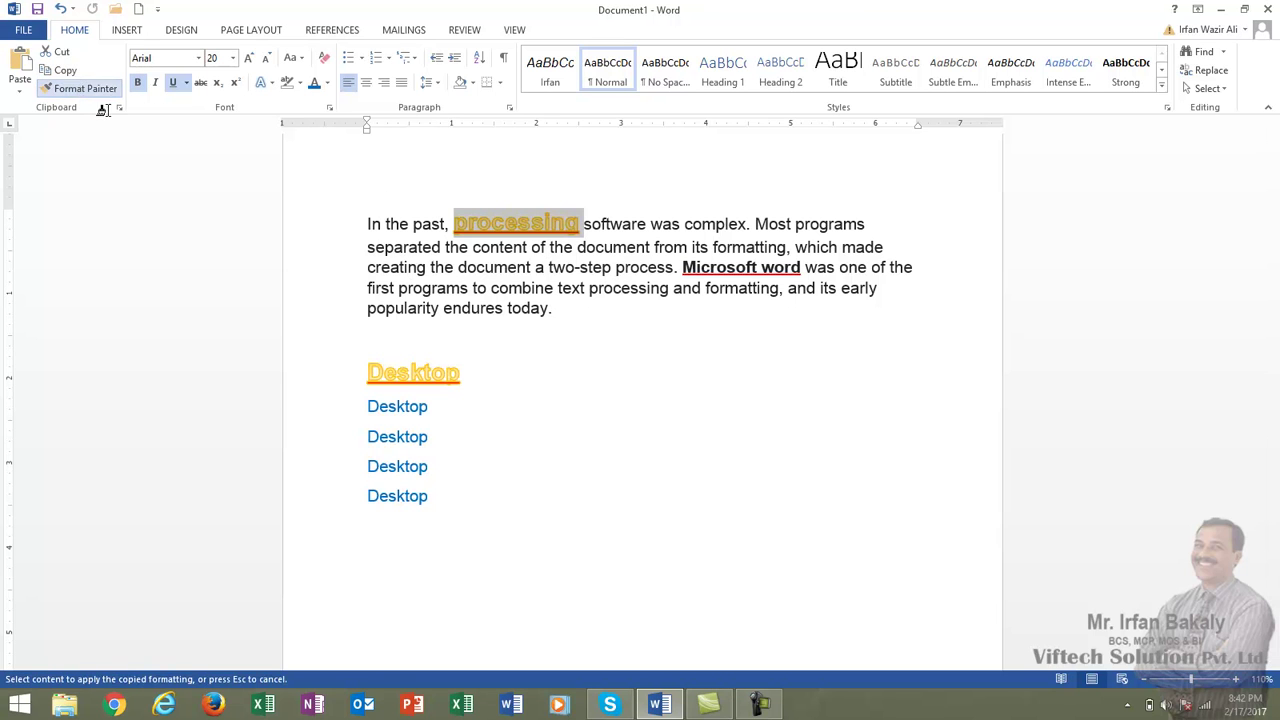
drag(421, 272, 369, 269)
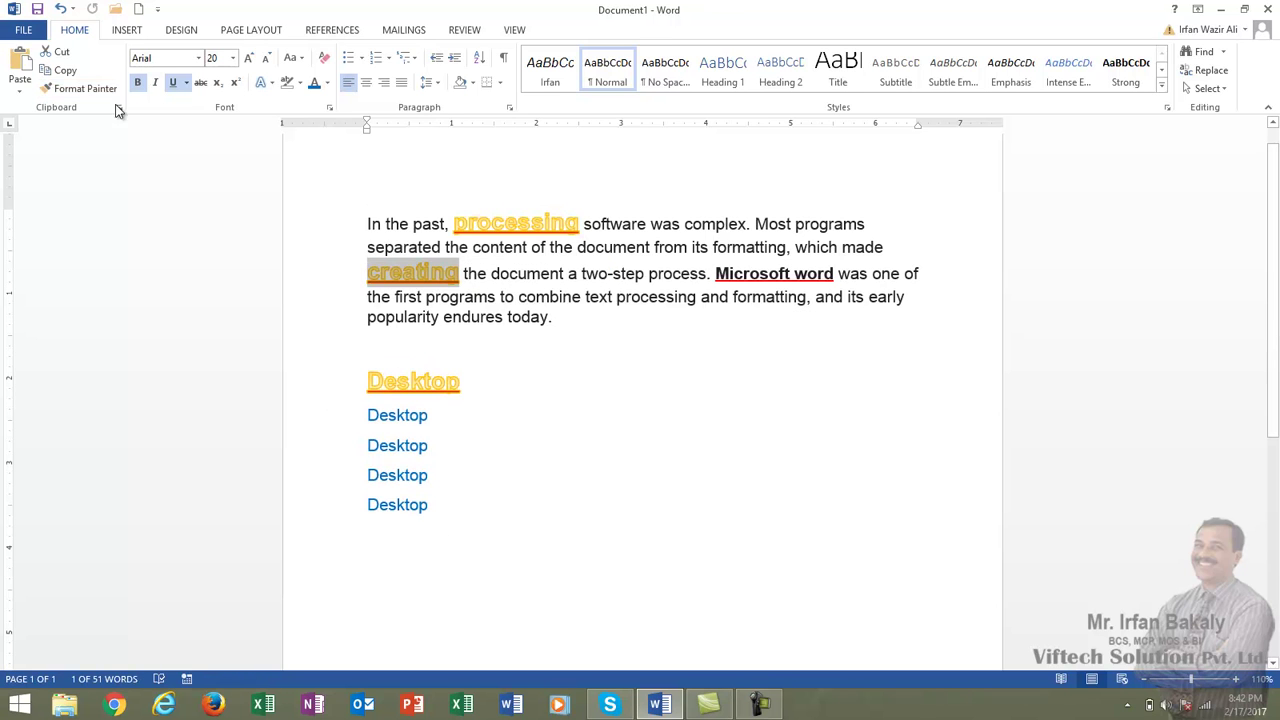
Apply the formatting of "creating" to the last "Desktop" line with Format Painter
click(90, 90)
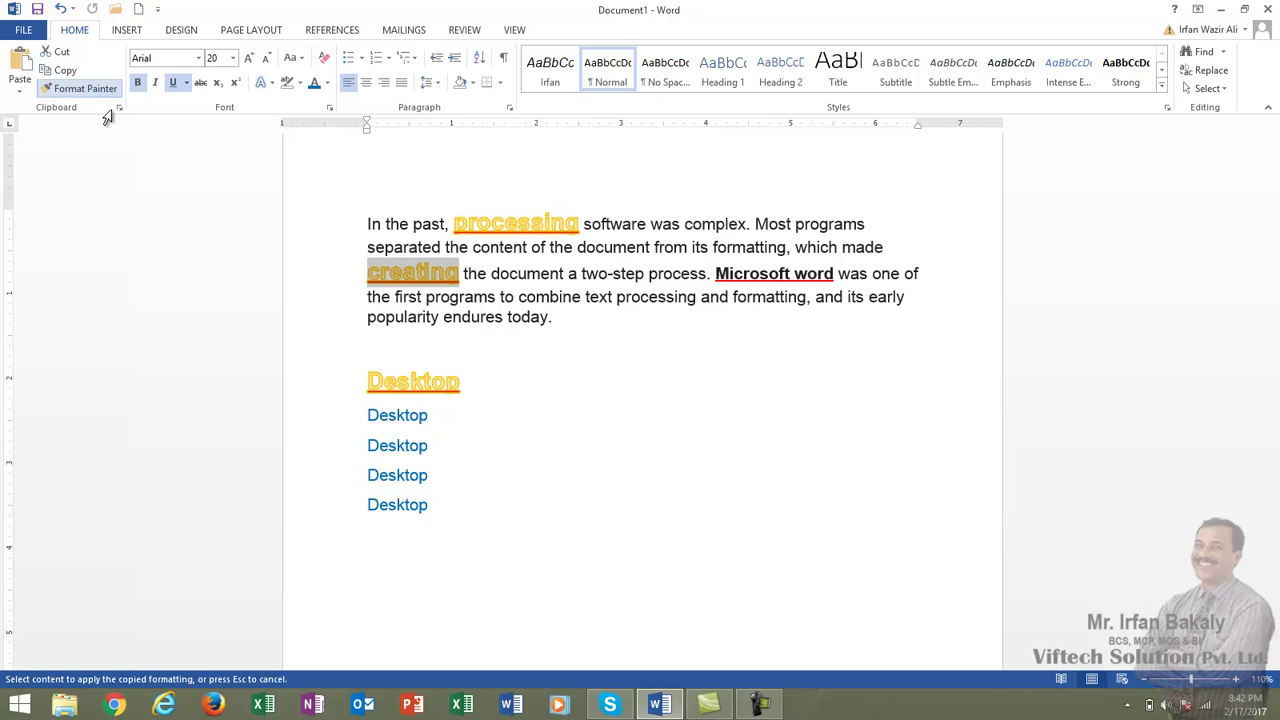
click(408, 507)
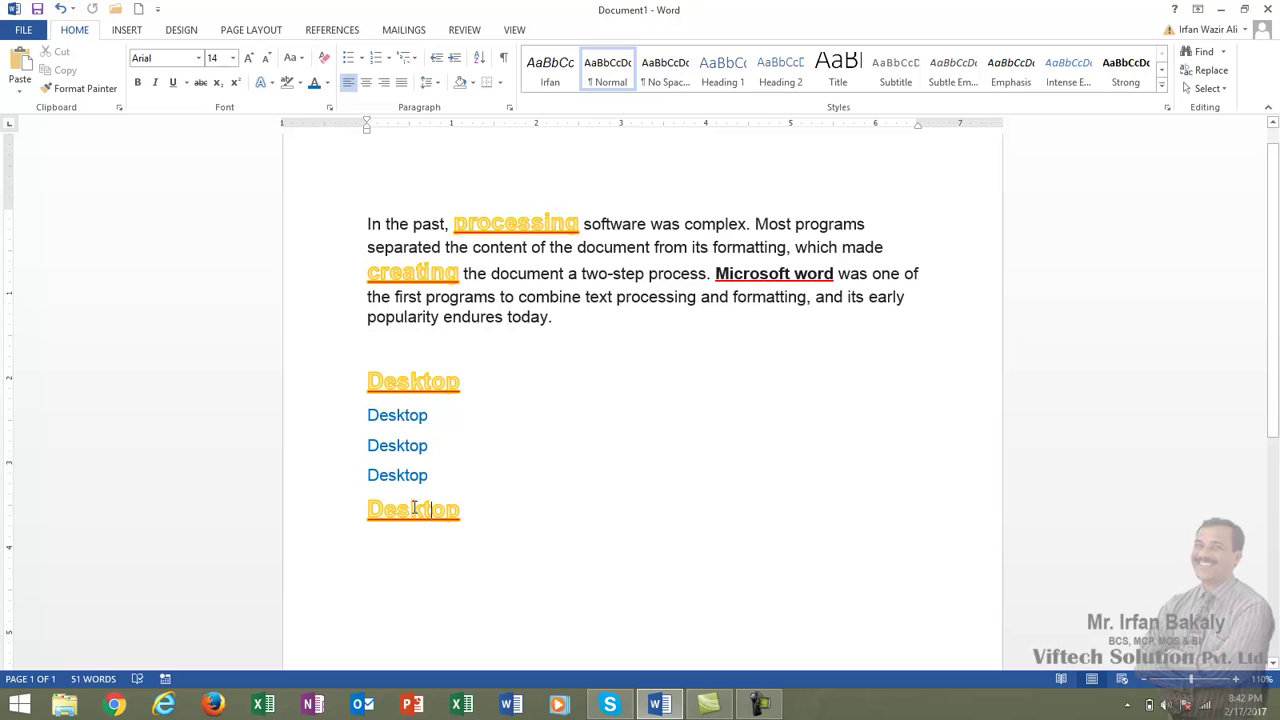
click(75, 88)
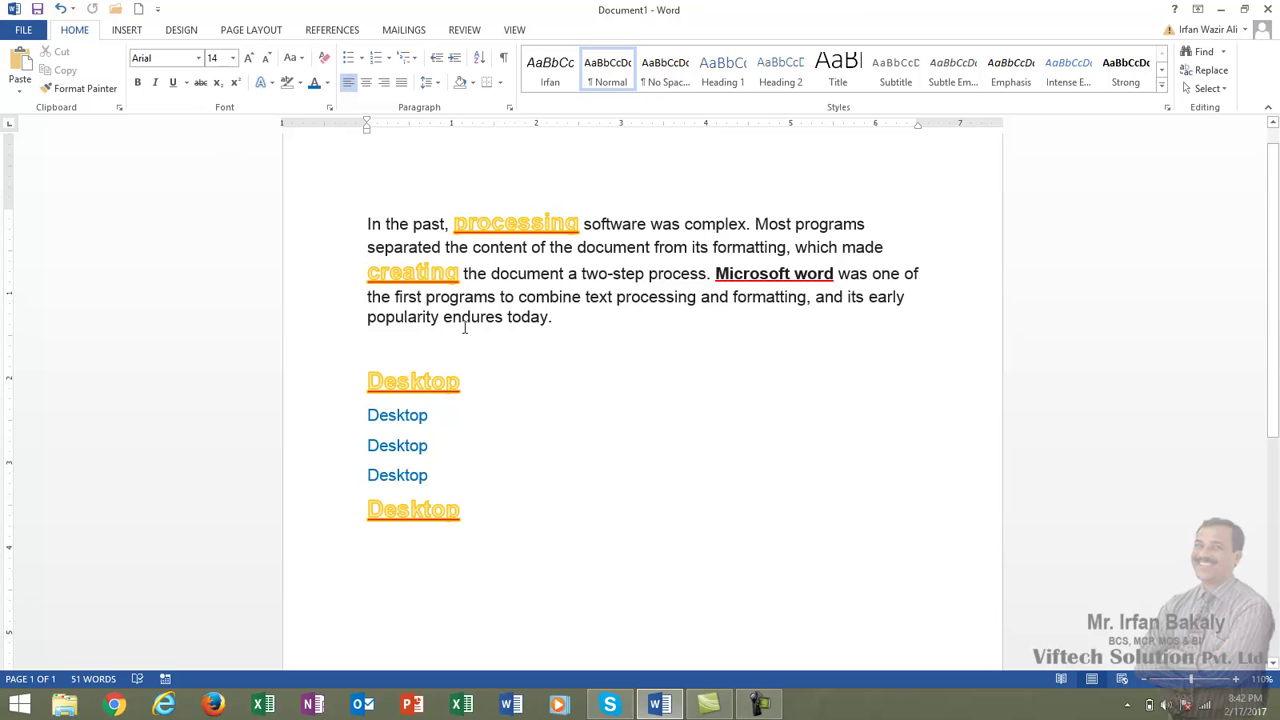